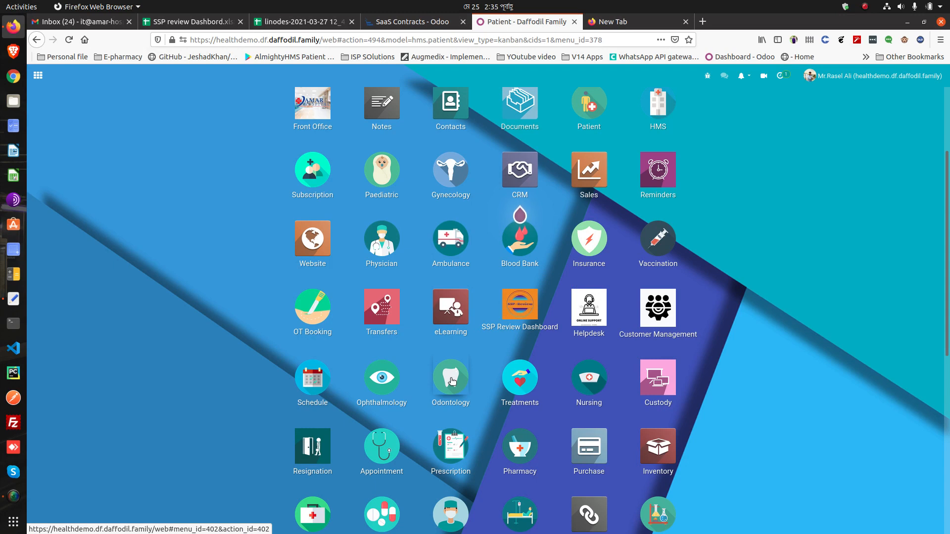
Open the Odontology module and review its Medical Questionnaire and Dental Questionnaire question lists.
left_click(452, 380)
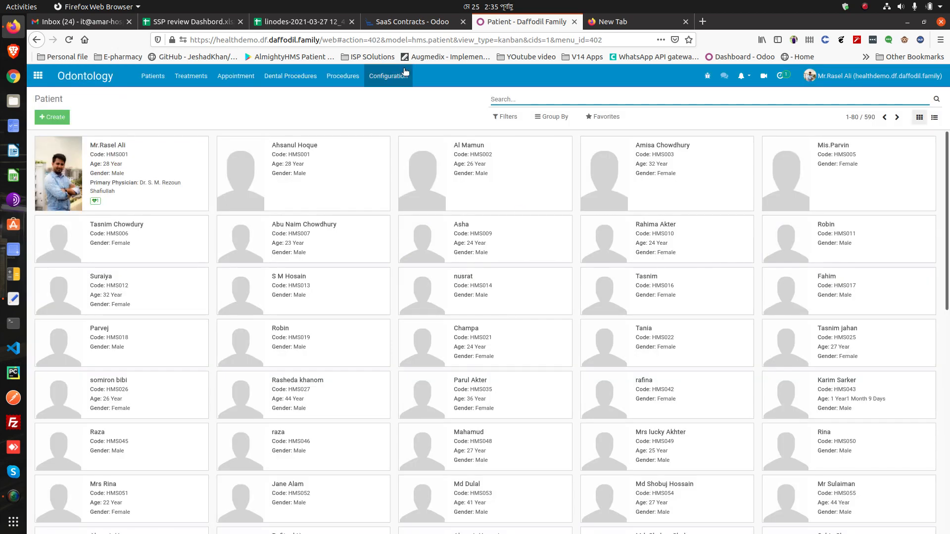
left_click(398, 75)
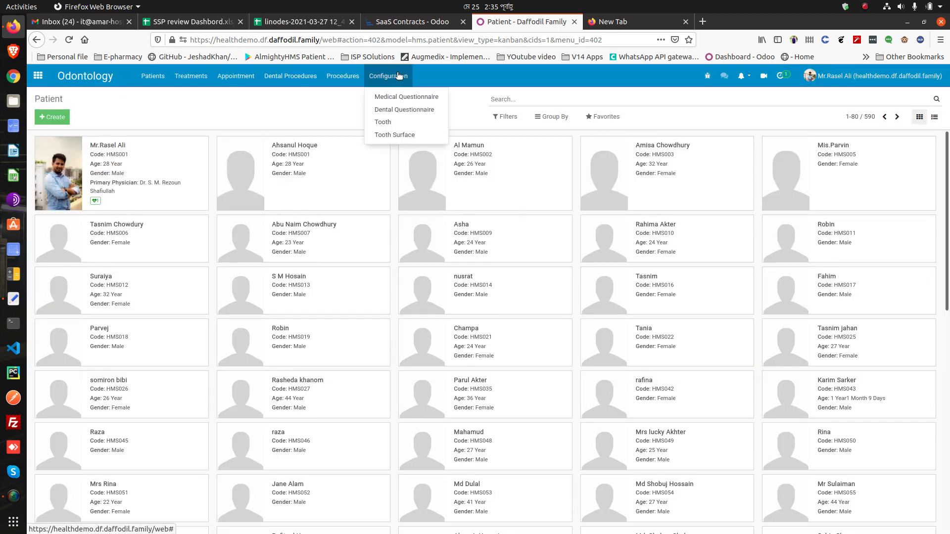
left_click(404, 99)
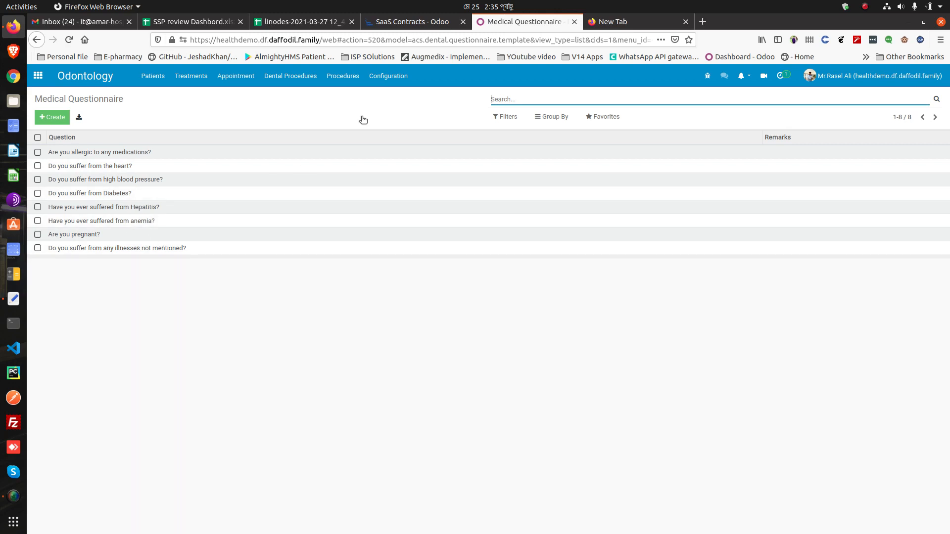
left_click(381, 75)
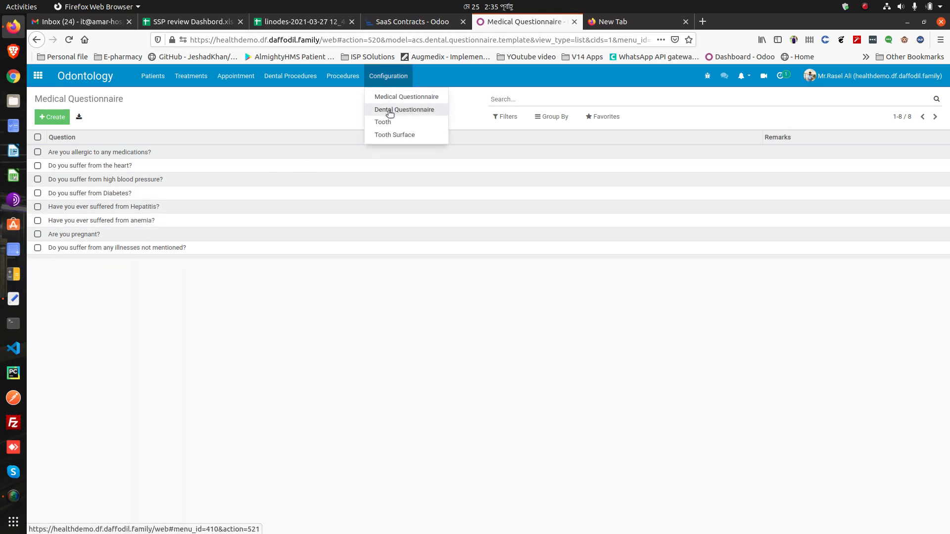
left_click(390, 111)
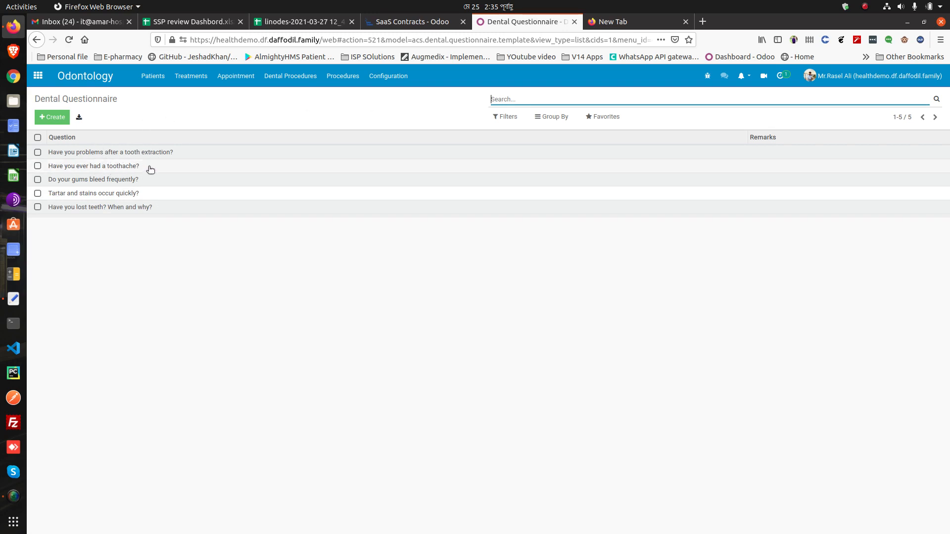
Review the configured Tooth list and the Tooth Surface list in the Odontology settings.
left_click(381, 79)
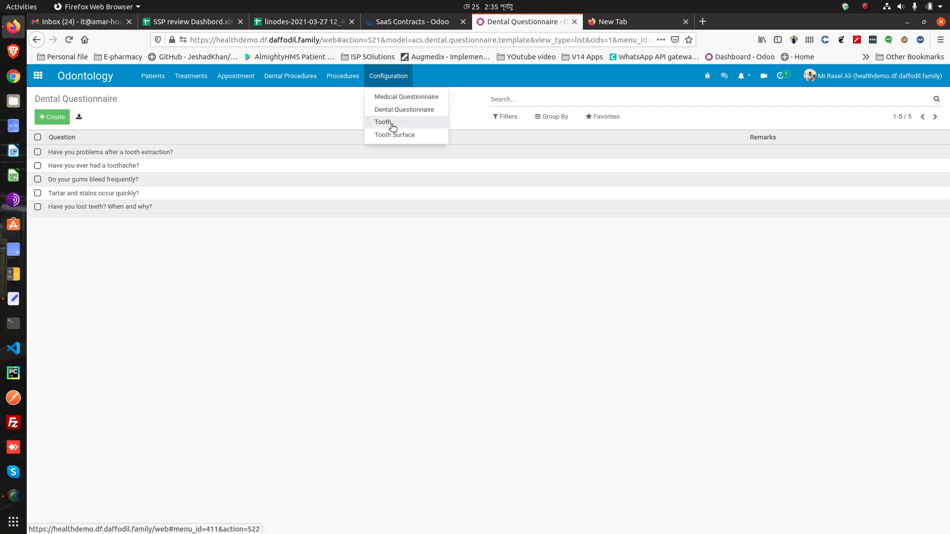
left_click(392, 125)
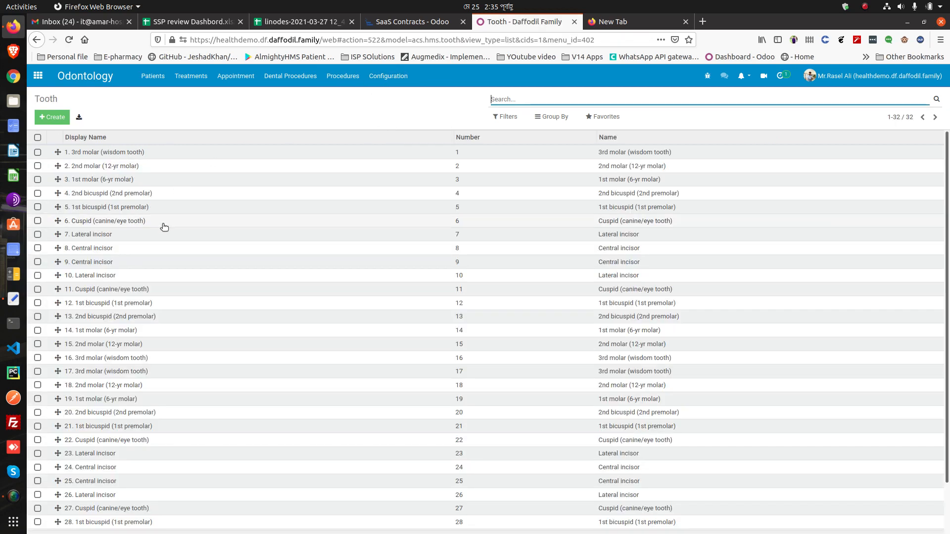
scroll(164, 227, "down", 2)
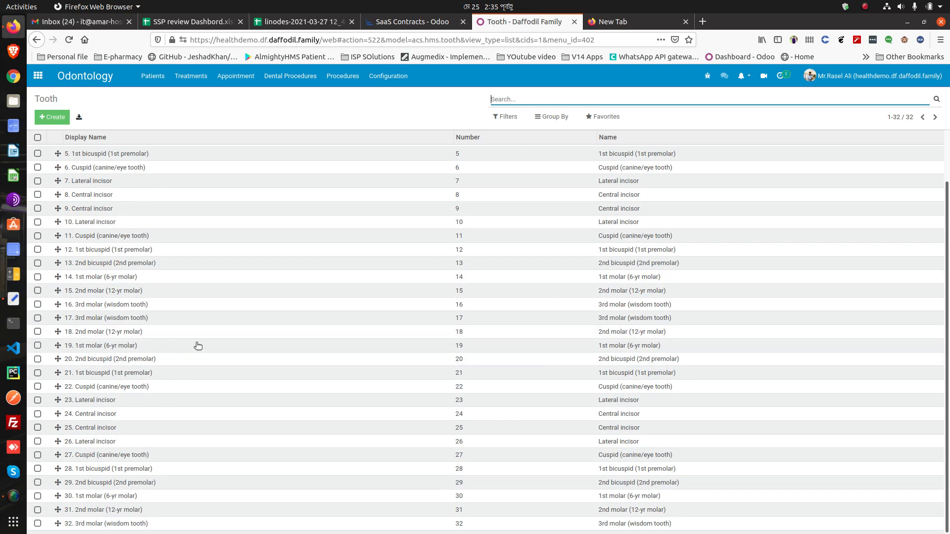
scroll(208, 346, "up", 2)
left_click(388, 76)
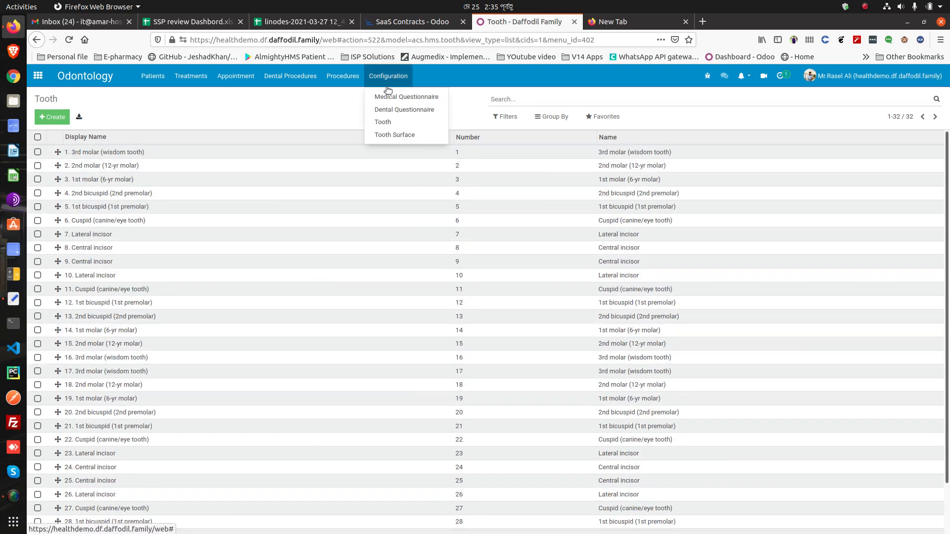
left_click(382, 136)
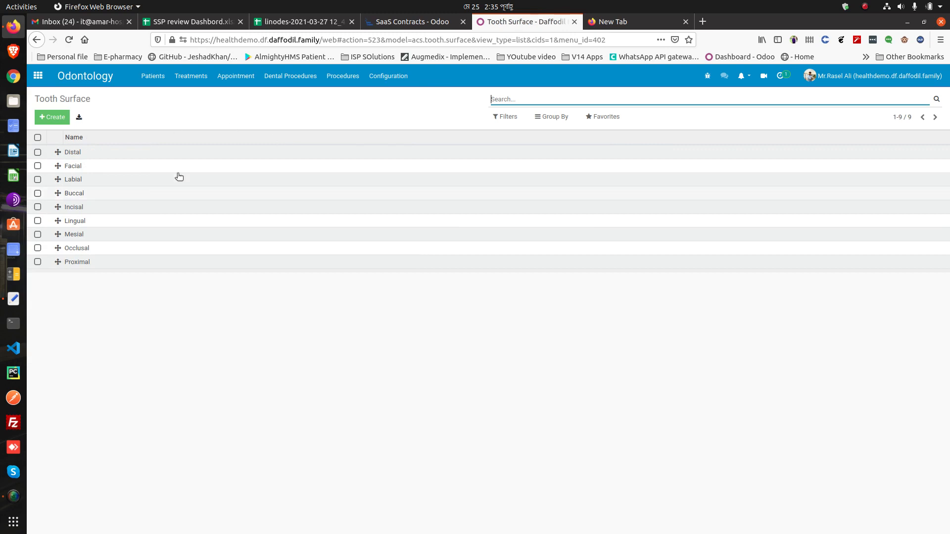
Look over the dental procedure products, the patient records and a blank dental treatment form.
left_click(340, 81)
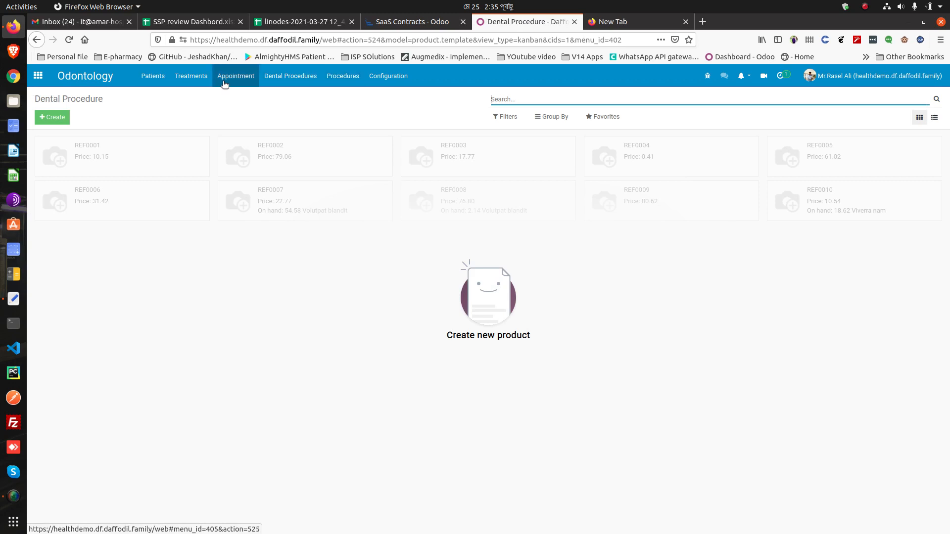
left_click(159, 80)
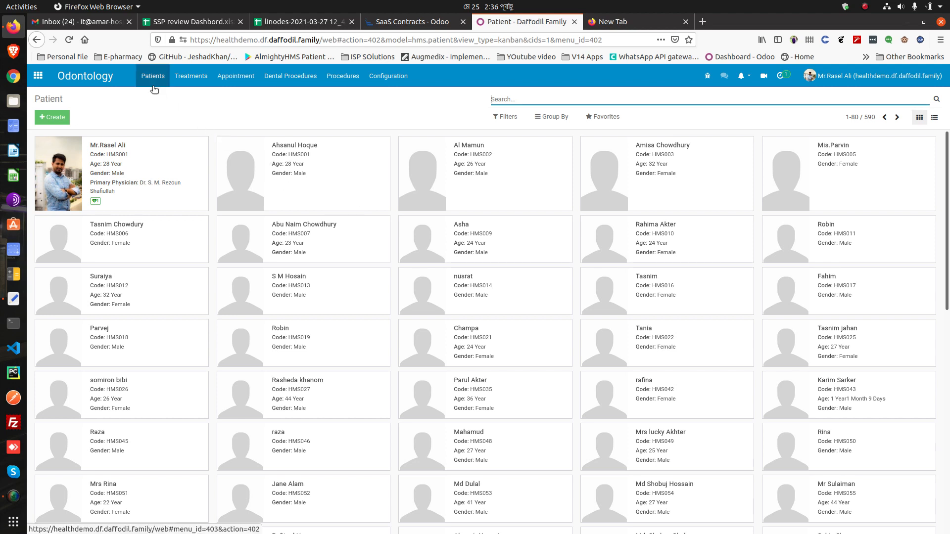
left_click(192, 82)
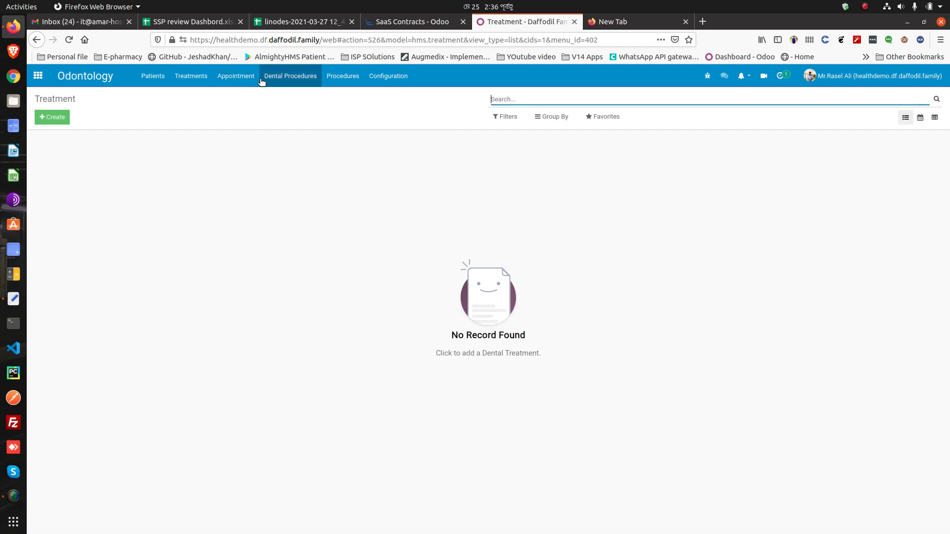
left_click(53, 117)
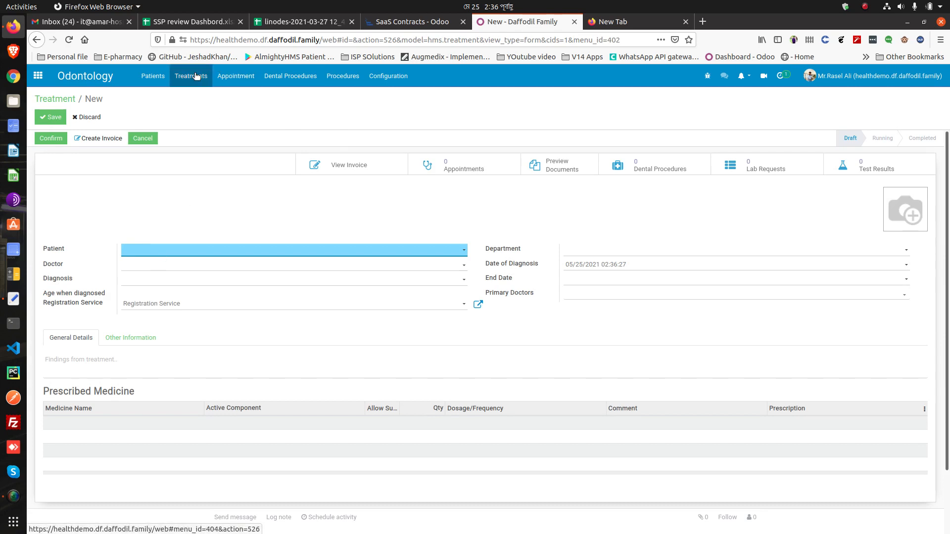
left_click(293, 79)
left_click(58, 117)
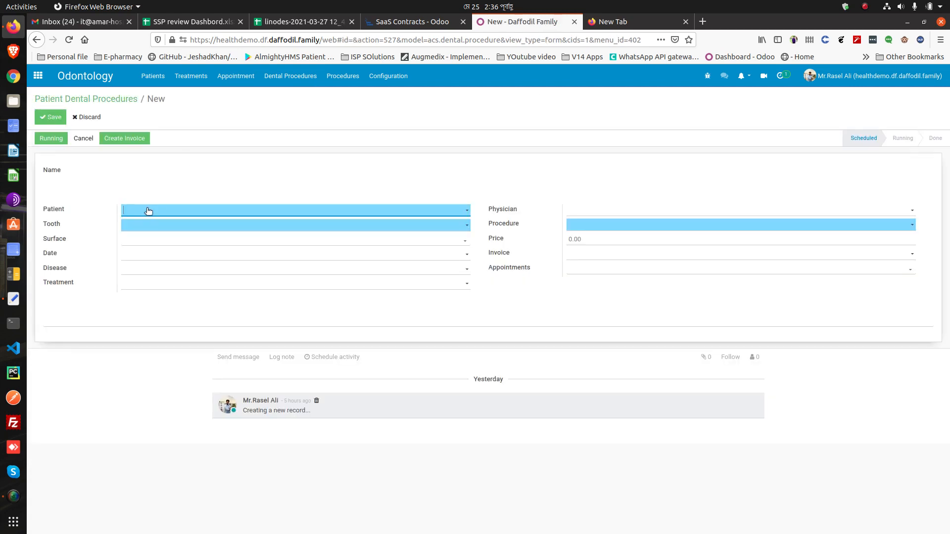
left_click(149, 210)
left_click(137, 223)
left_click(136, 229)
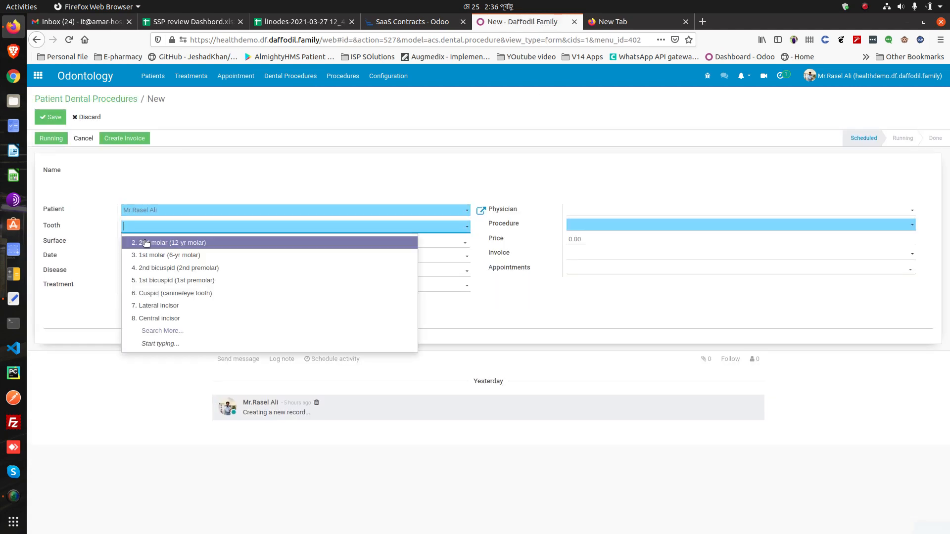
left_click(145, 242)
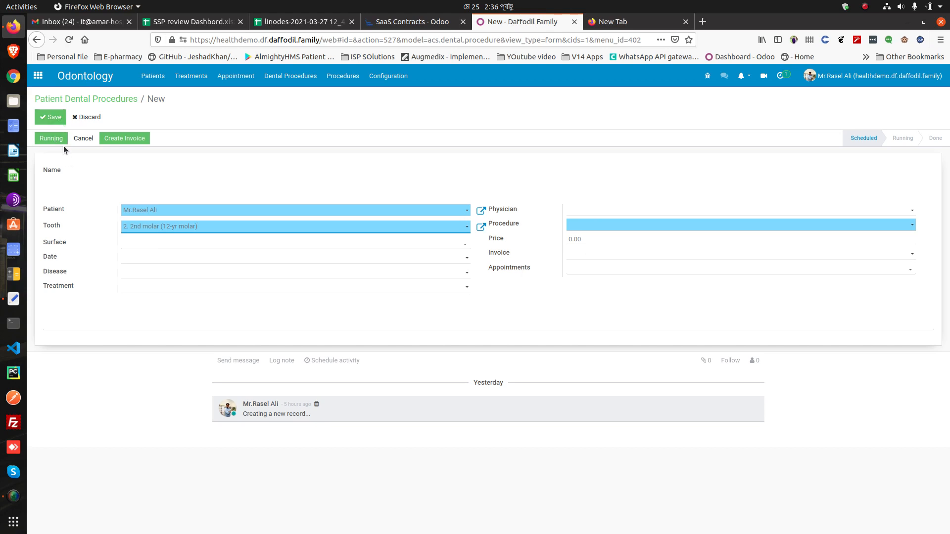
left_click(87, 117)
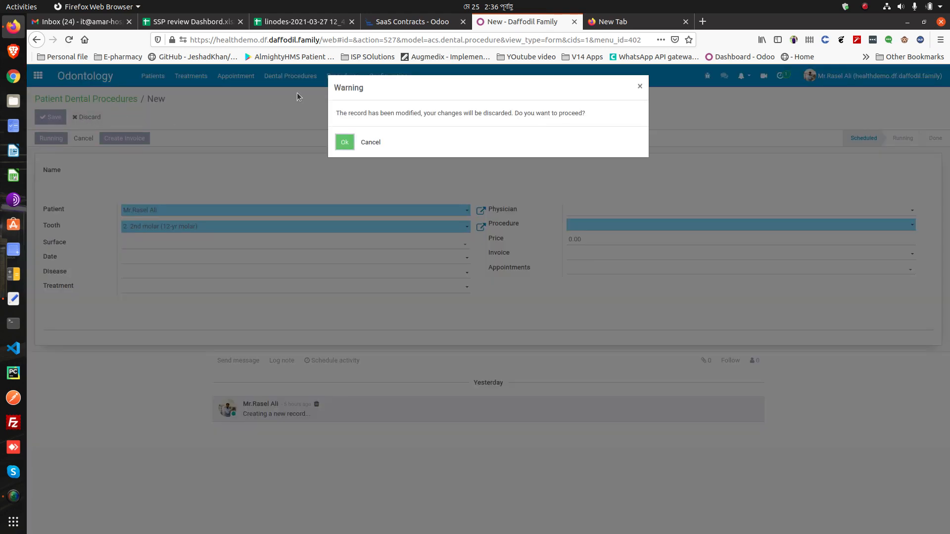
left_click(345, 142)
Examine the blank forms for a dental procedure product, a dental appointment and a patient dental procedure.
left_click(343, 76)
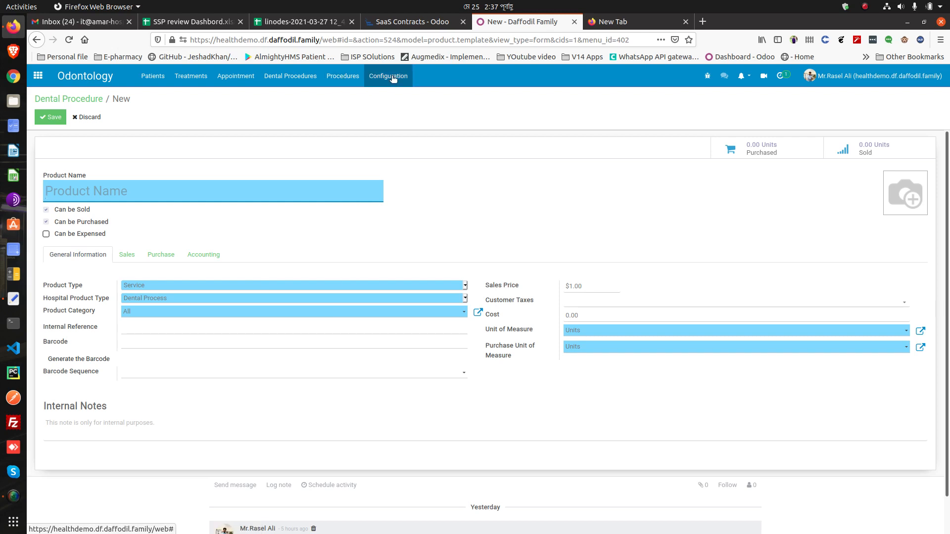
left_click(233, 79)
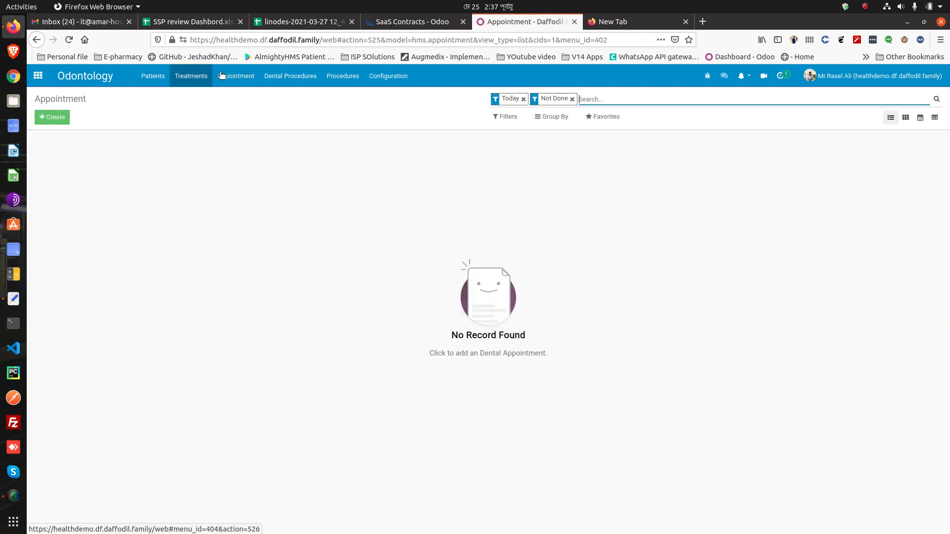
left_click(66, 121)
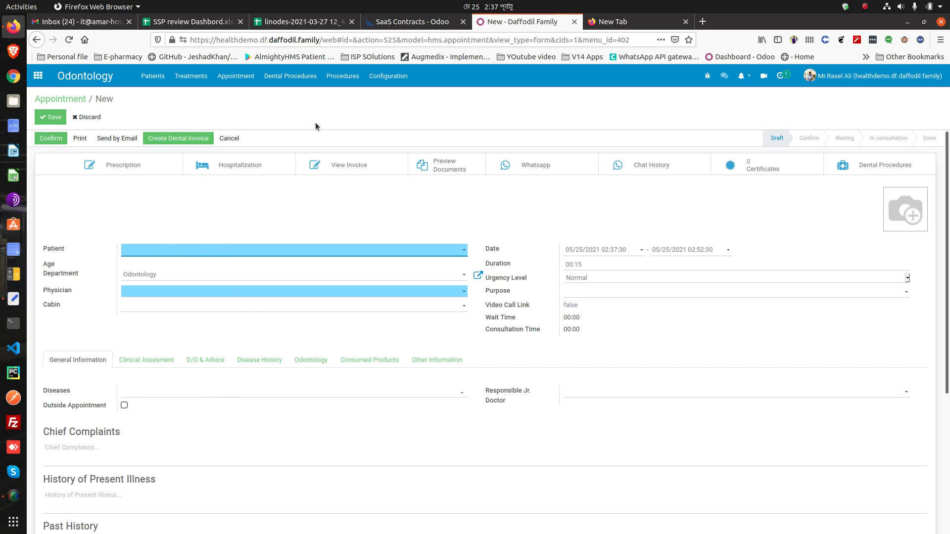
left_click(280, 79)
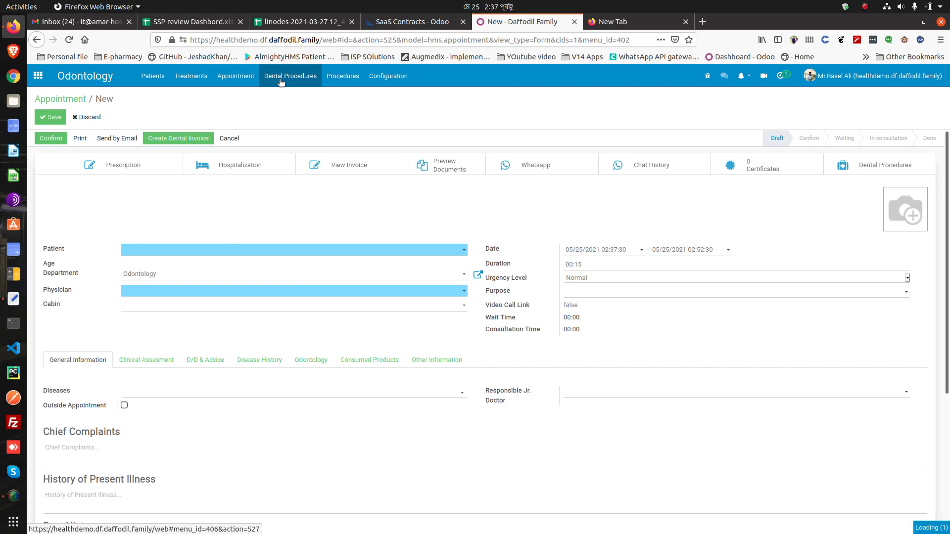
left_click(61, 118)
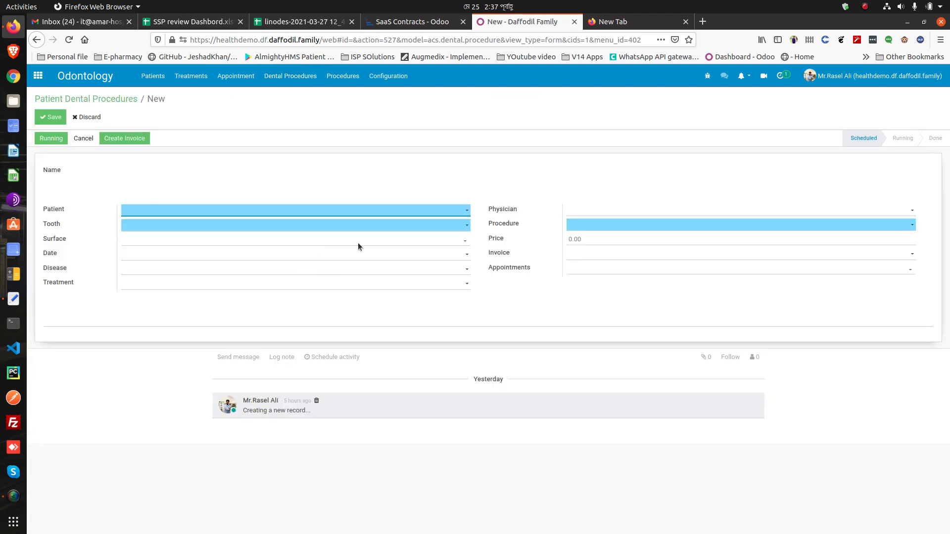
View the dental appointment list and the odontology patient list.
left_click(233, 77)
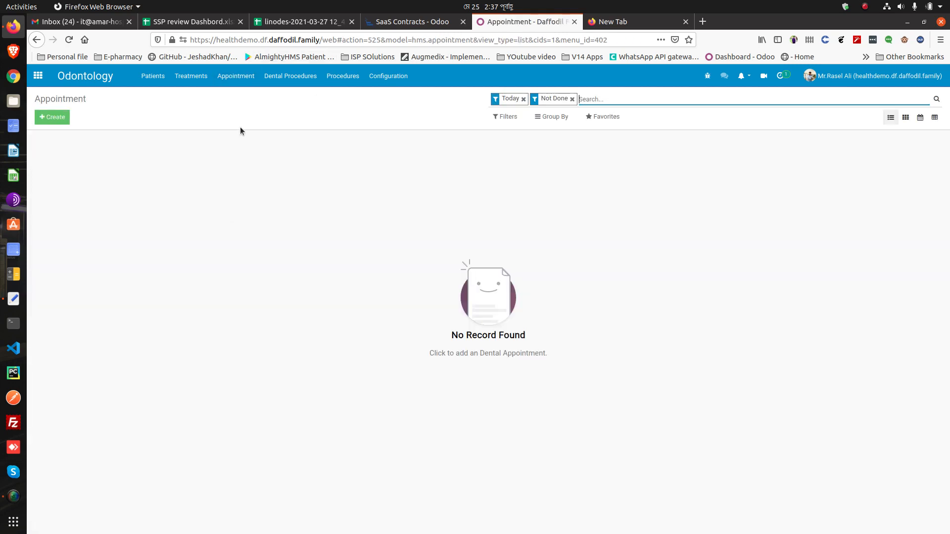
left_click(393, 79)
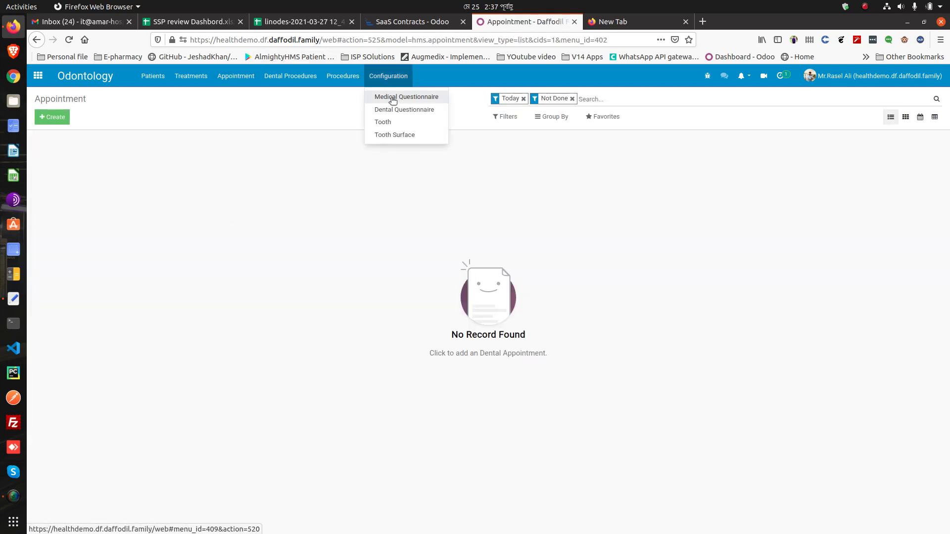
left_click(167, 77)
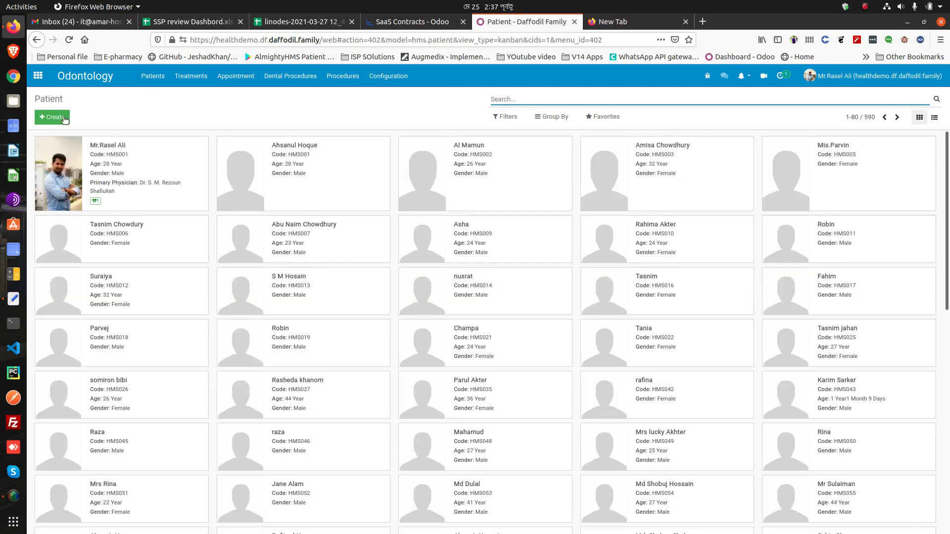
Create a new dental treatment, selecting the first listed patient and the second listed doctor.
left_click(191, 76)
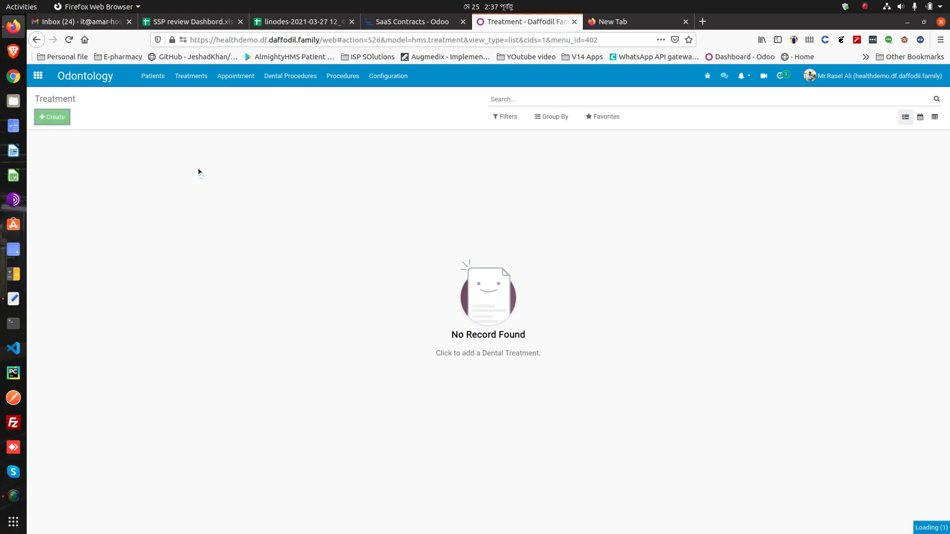
key("alt+c")
left_click(148, 252)
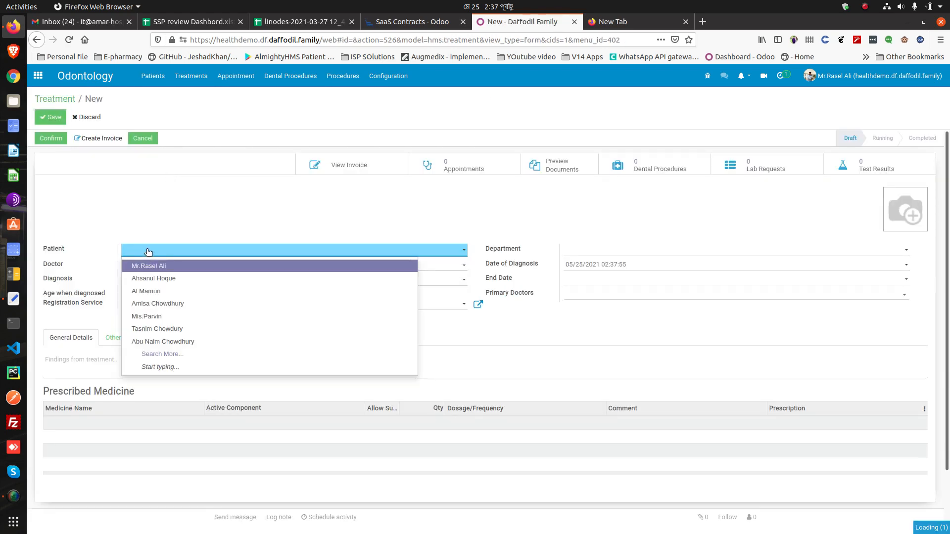
left_click(149, 266)
left_click(145, 289)
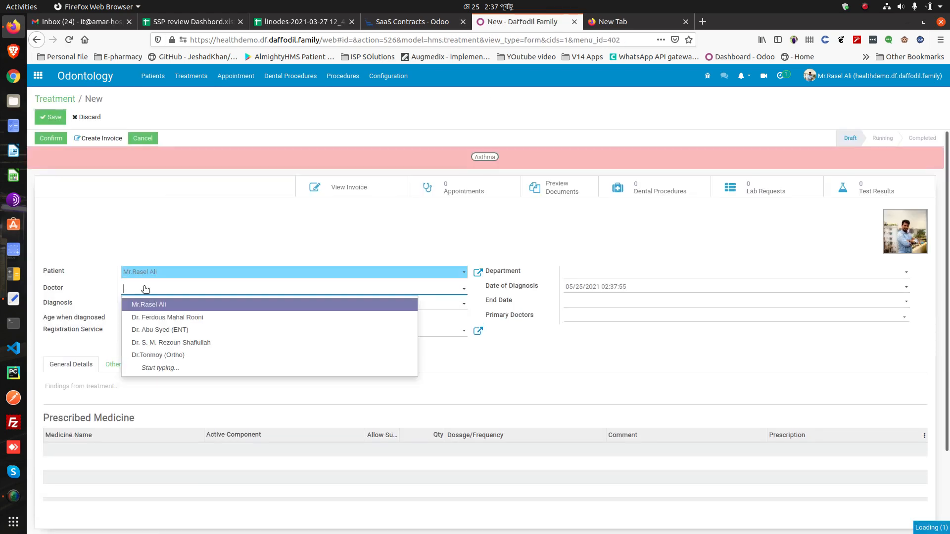
left_click(164, 316)
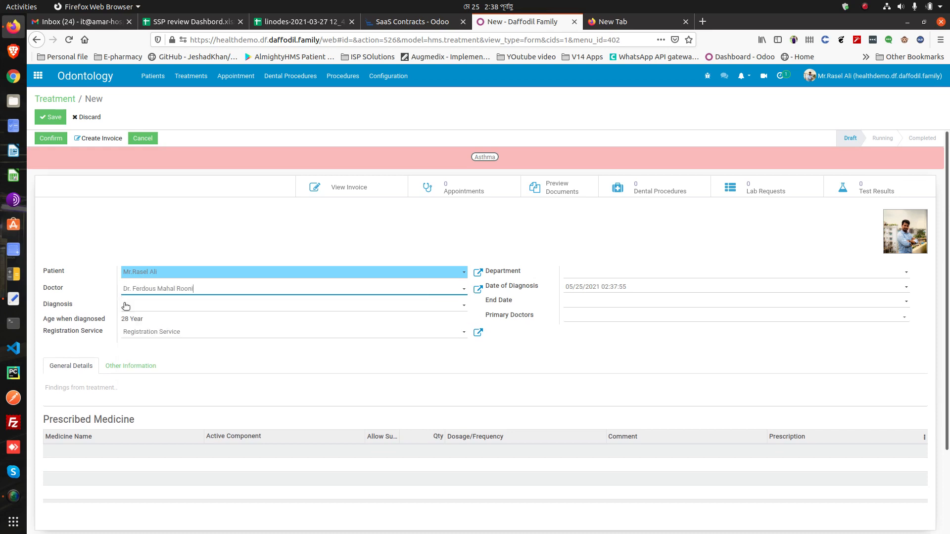
Set the treatment's diagnosis to Cholera and department to Odontology, and add the assigned doctor as primary doctor.
left_click(153, 307)
left_click(148, 322)
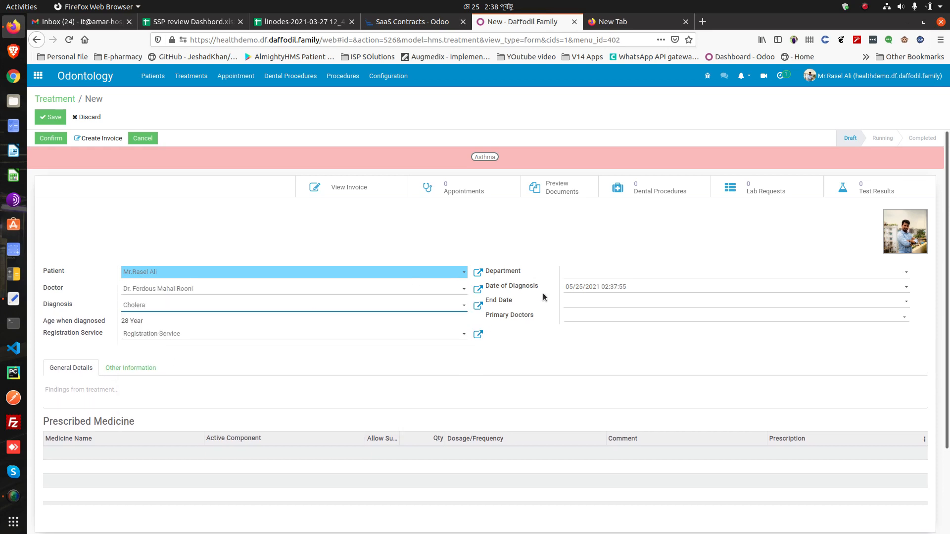
left_click(573, 274)
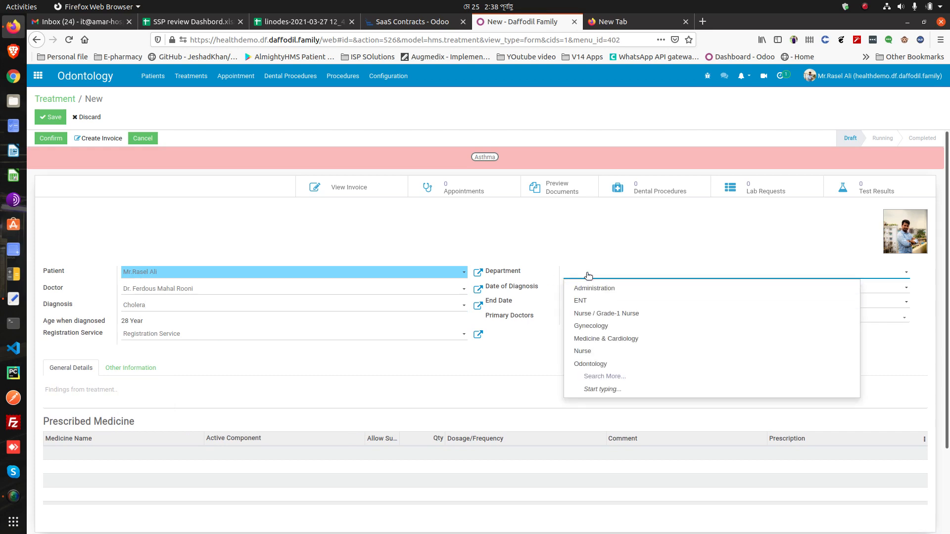
type("odo")
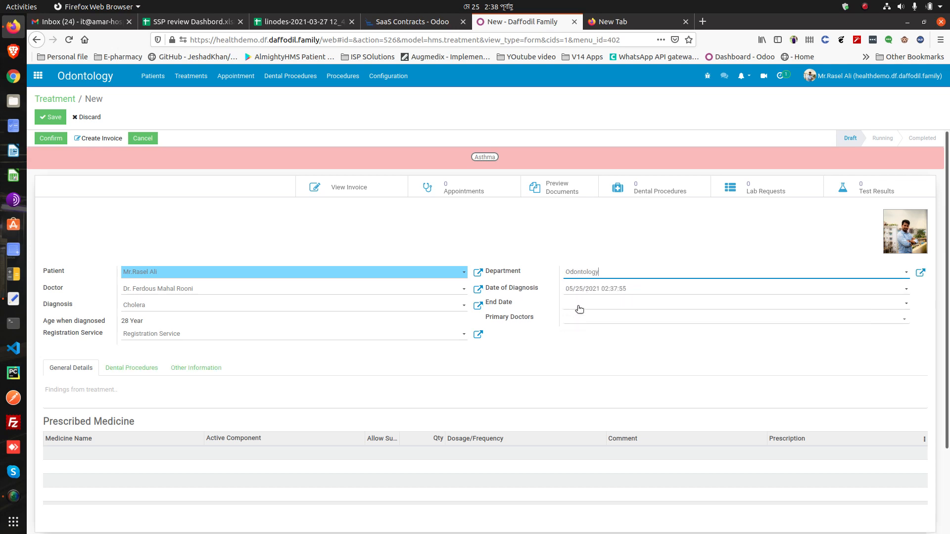
left_click(579, 323)
left_click(594, 333)
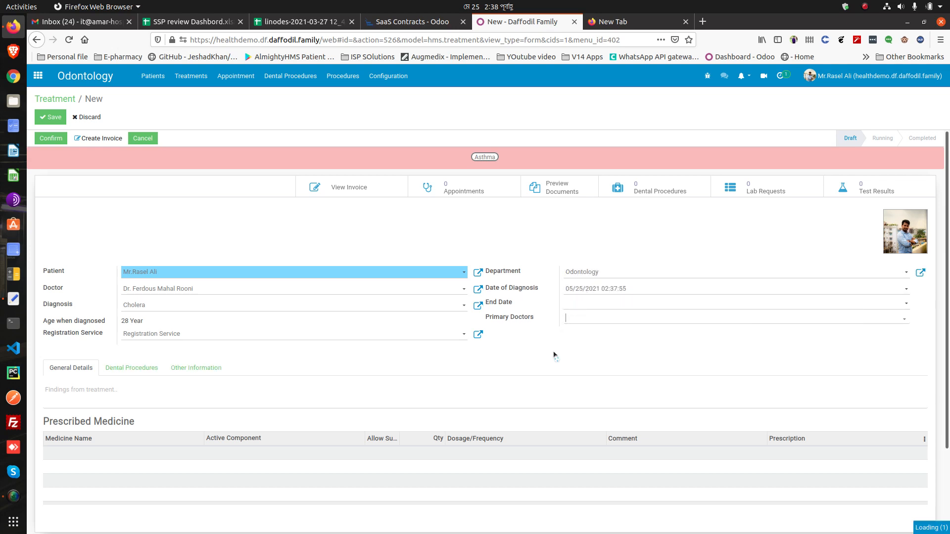
Enter "nsdkkkrnvlkendrlkvndkn.kdfvdfjknvm,.dnv" as the treatment's findings and confirm the treatment.
left_click(102, 397)
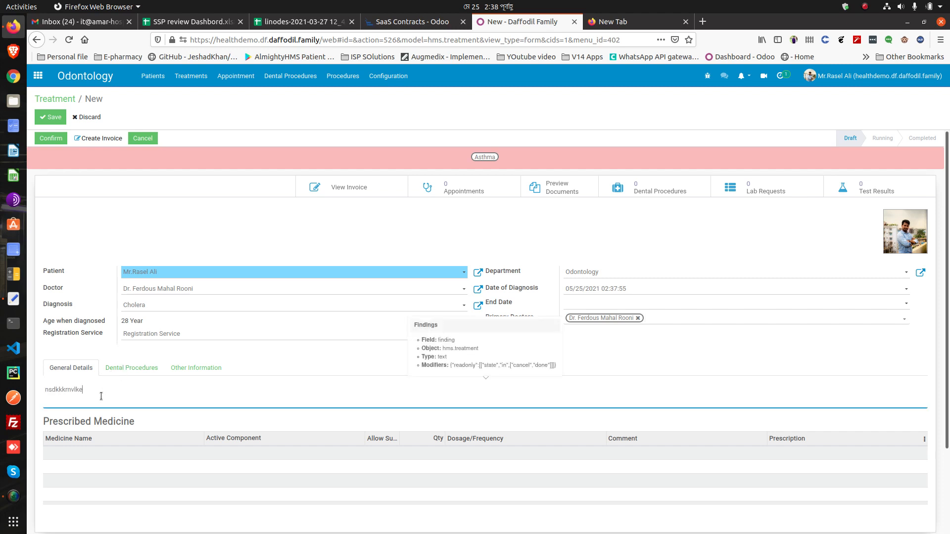
type("kdfvdfjknvm .dnv")
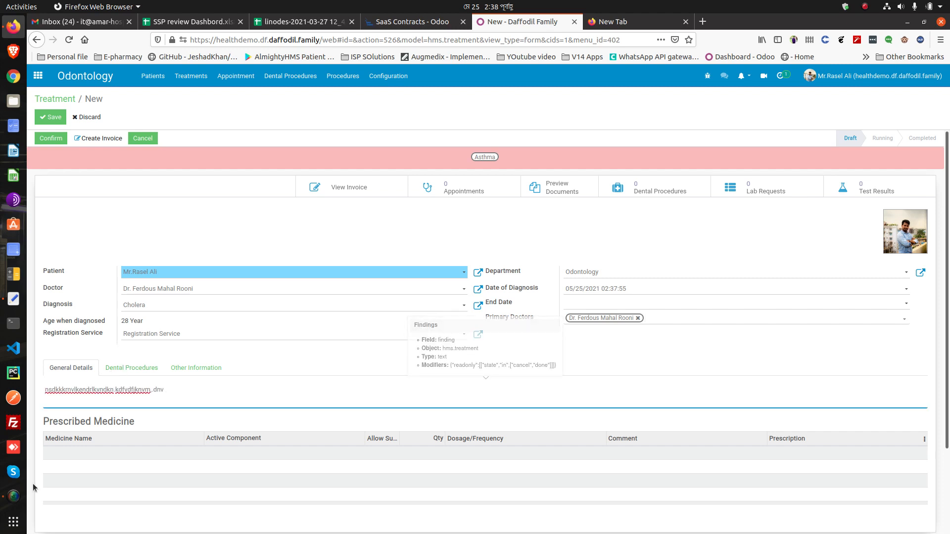
scroll(292, 424, "down", 2)
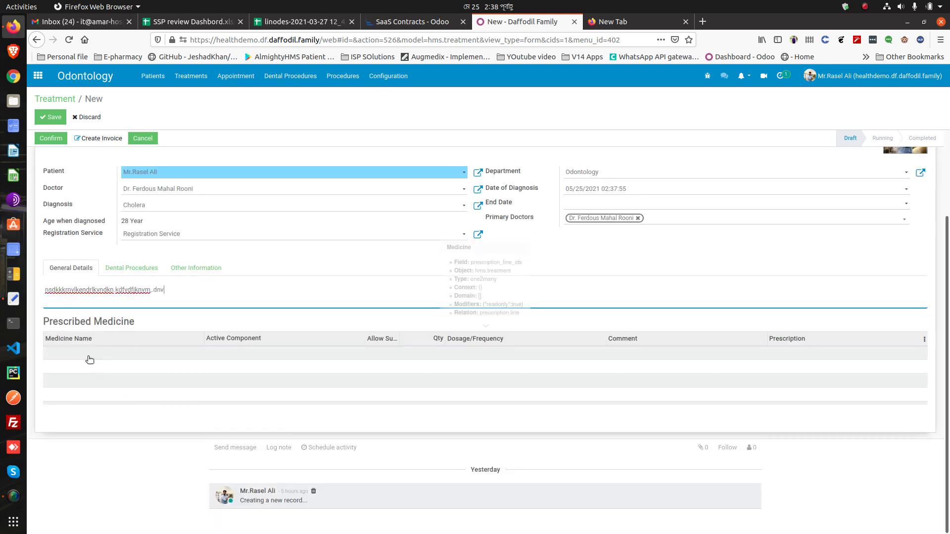
scroll(149, 368, "up", 2)
scroll(168, 366, "down", 2)
scroll(148, 367, "up", 2)
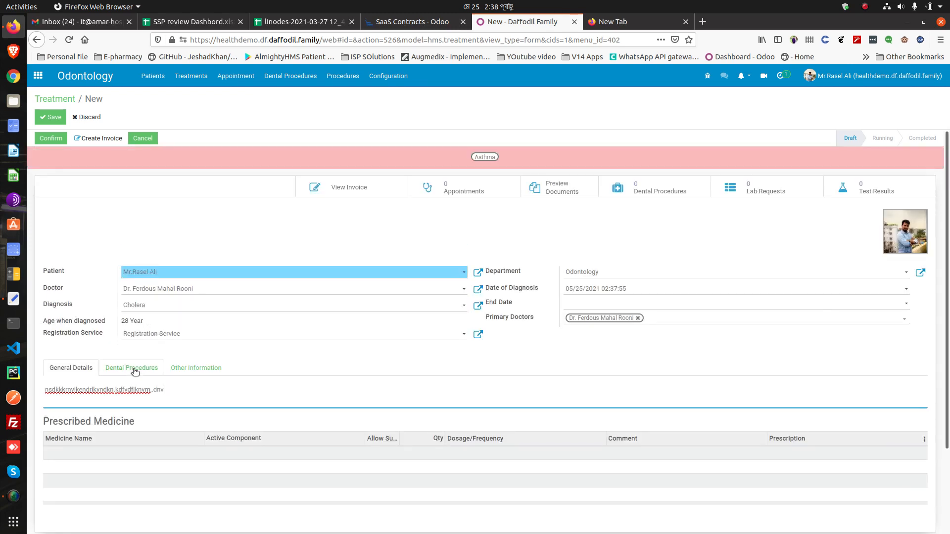
left_click(55, 139)
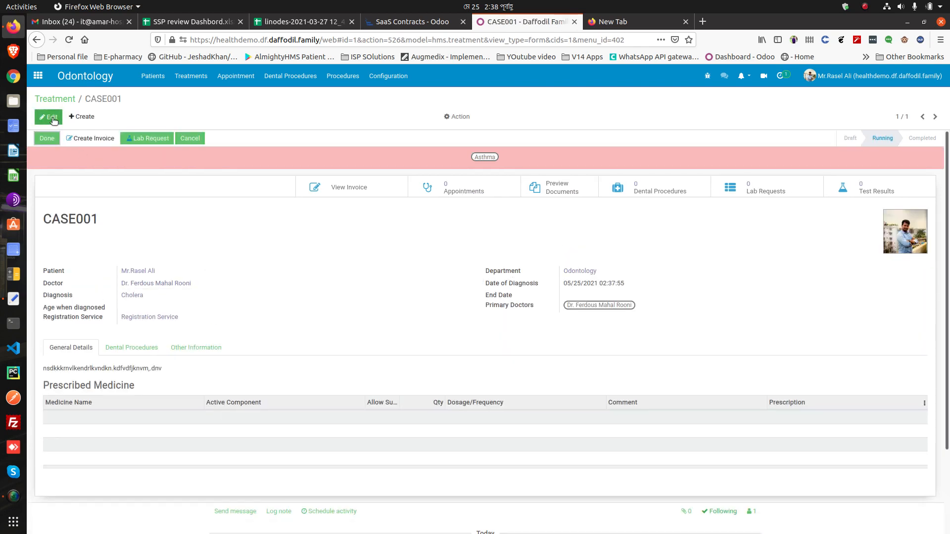
Edit the treatment to add a dental procedure line for tooth 5. 1st bicuspid (1st premolar) with a newly created procedure named One.
left_click(51, 117)
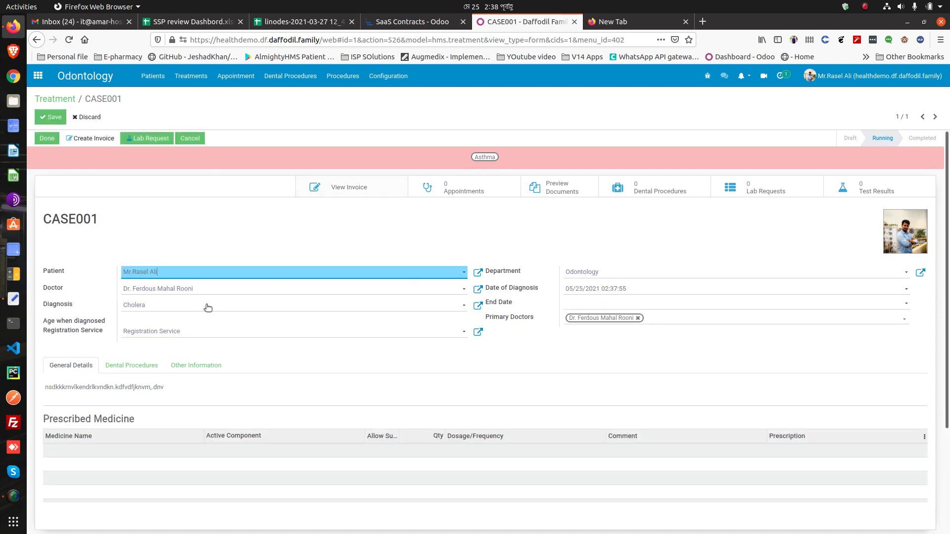
left_click(145, 367)
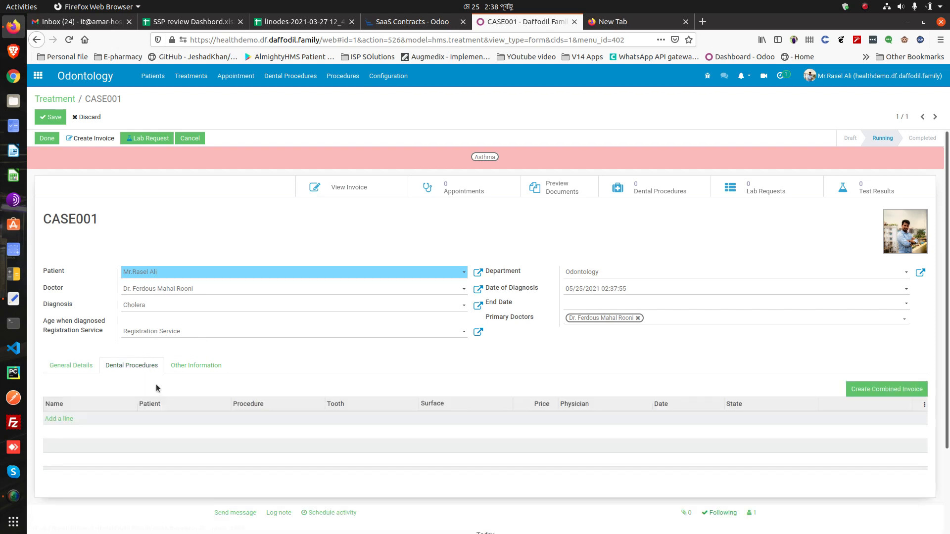
left_click(55, 419)
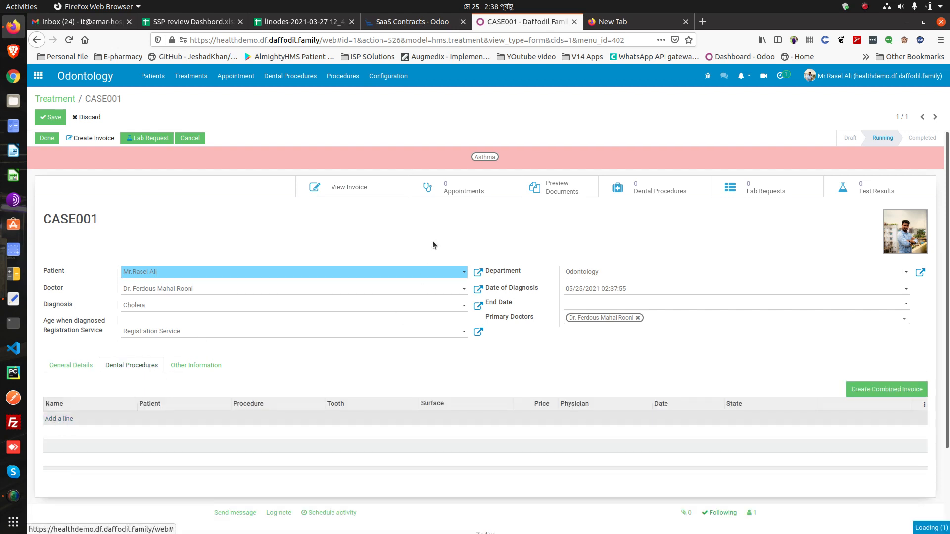
left_click(299, 421)
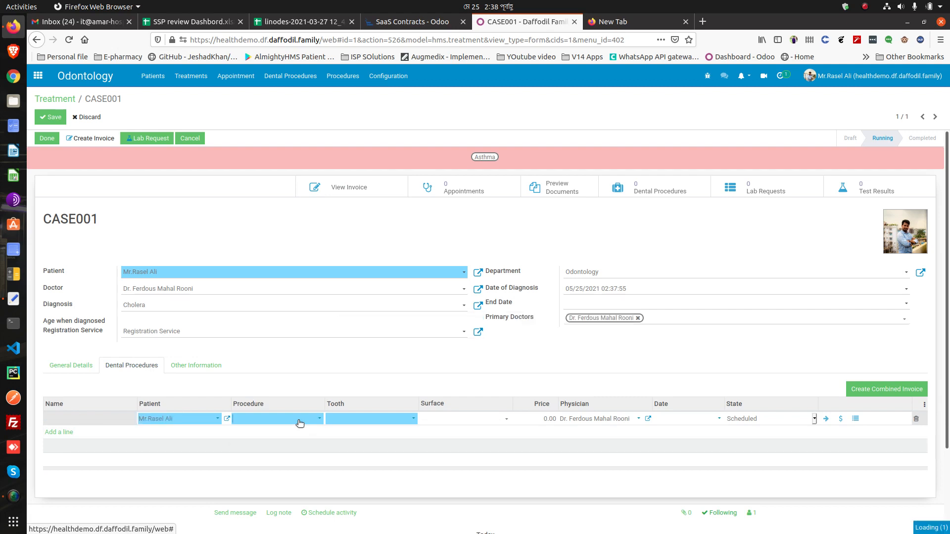
left_click(370, 420)
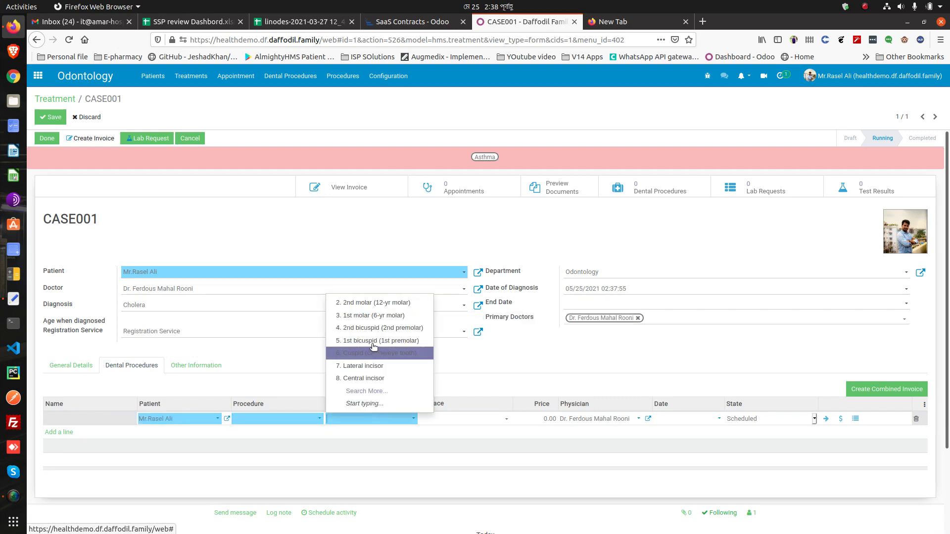
left_click(373, 342)
left_click(281, 421)
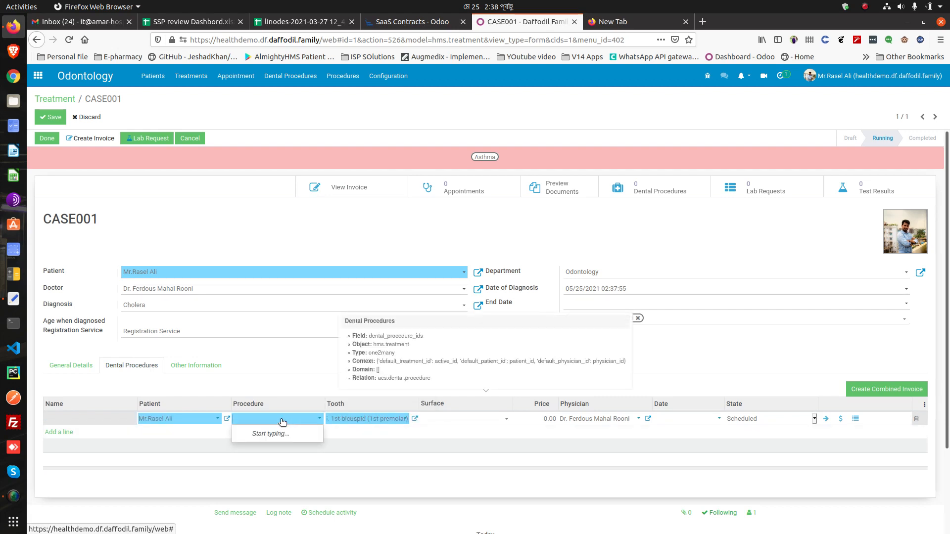
type("One")
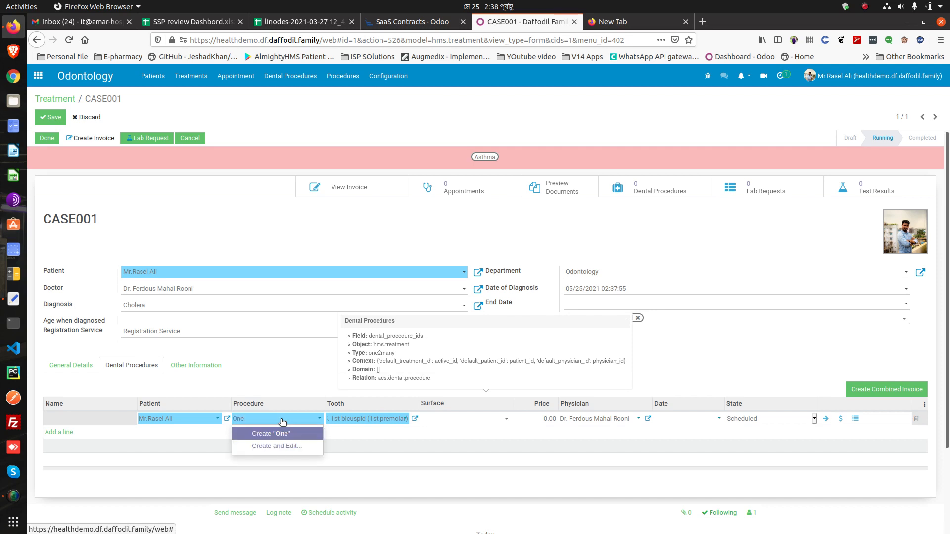
key("Return")
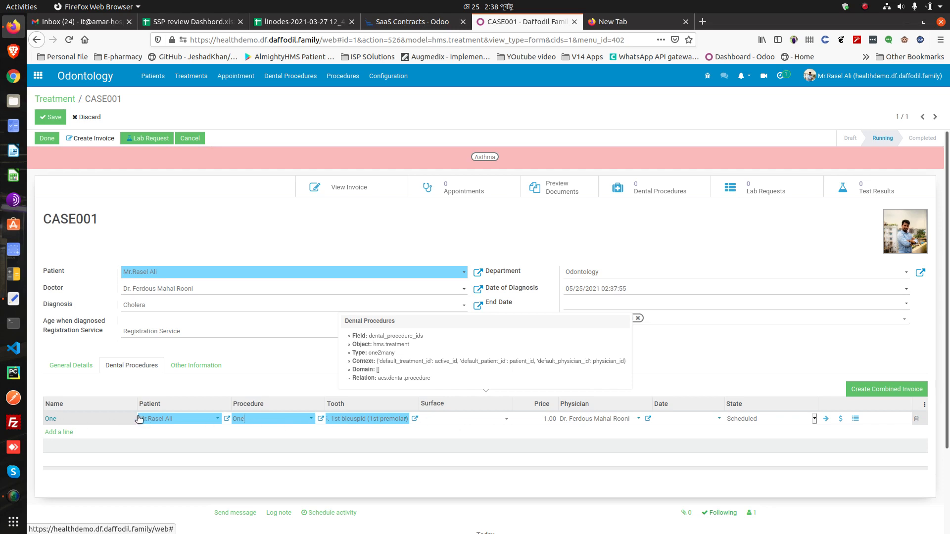
Set the procedure line's surface to Incisal, then create a combined invoice and save the treatment.
left_click(485, 420)
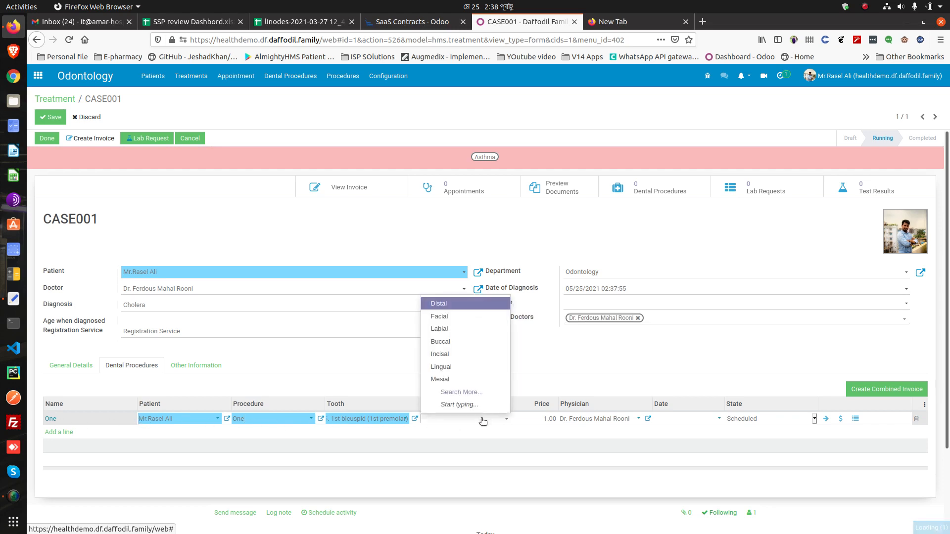
left_click(460, 356)
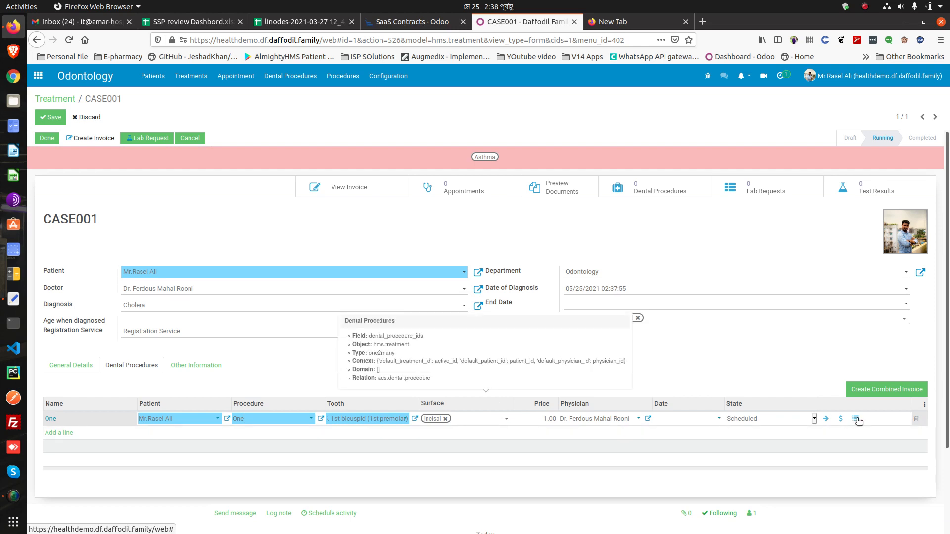
left_click(867, 393)
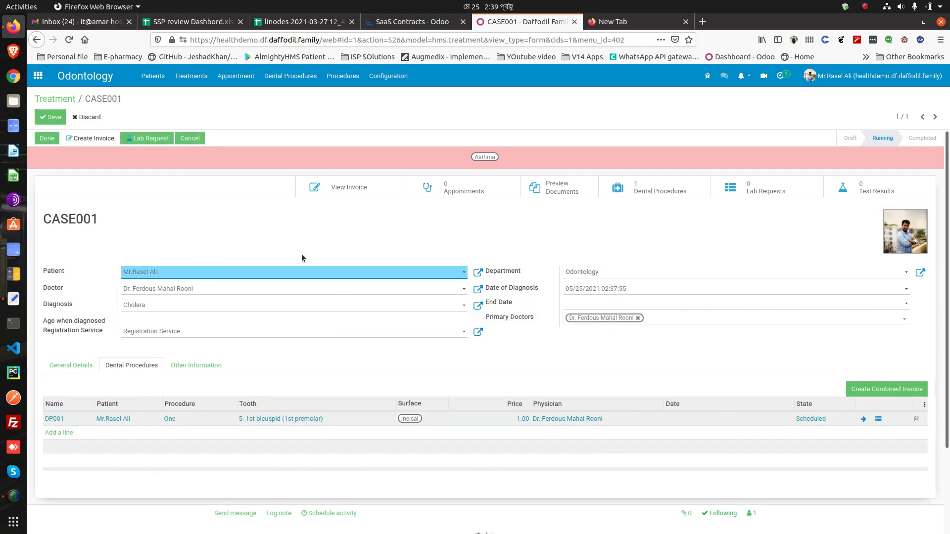
left_click(61, 113)
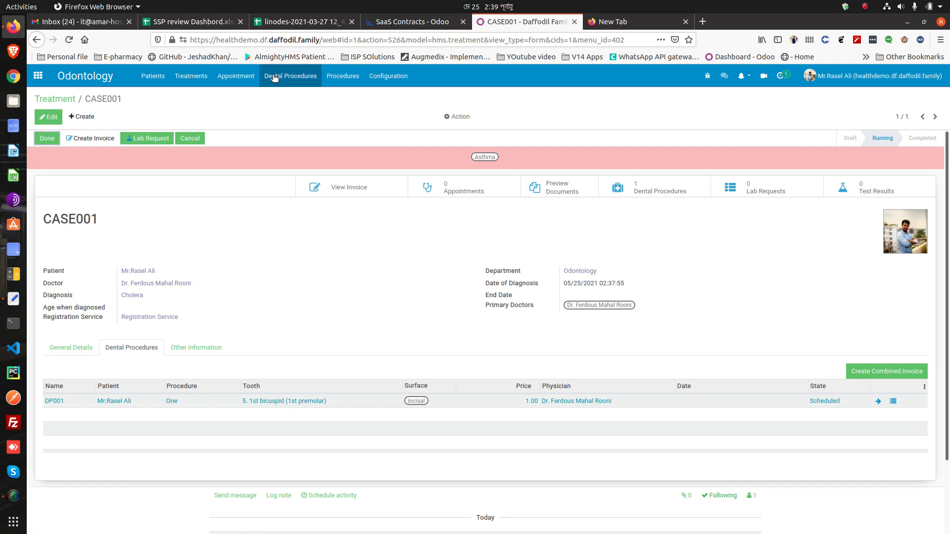
View the odontology patient, treatment and dental appointment lists.
left_click(147, 75)
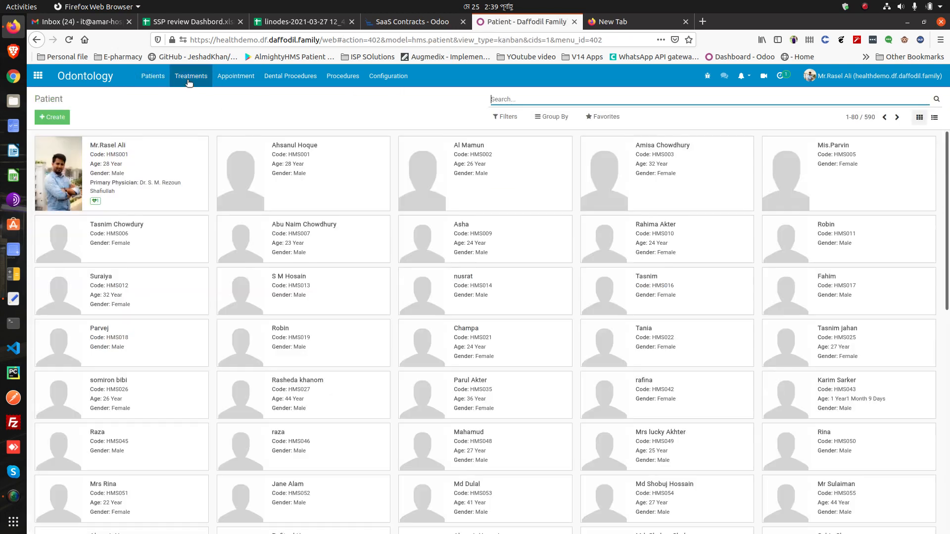
left_click(188, 79)
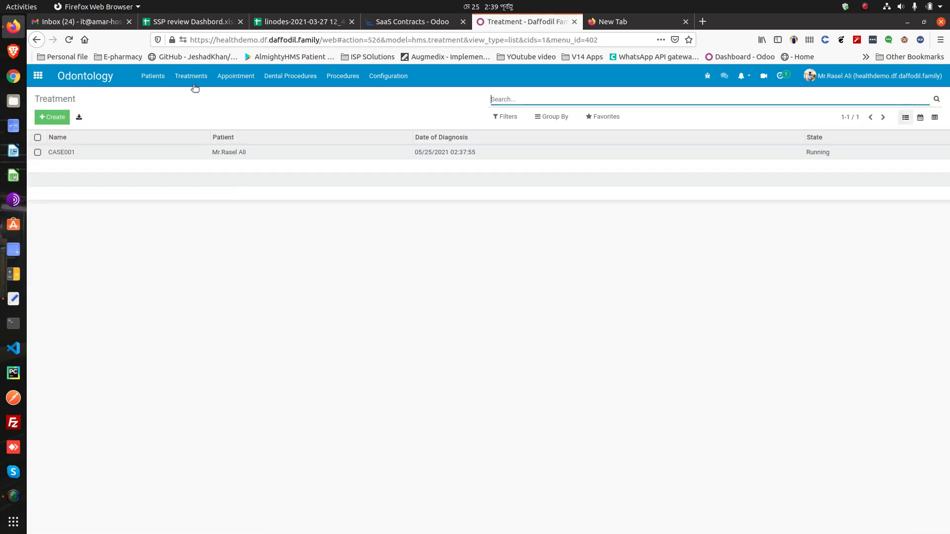
left_click(236, 78)
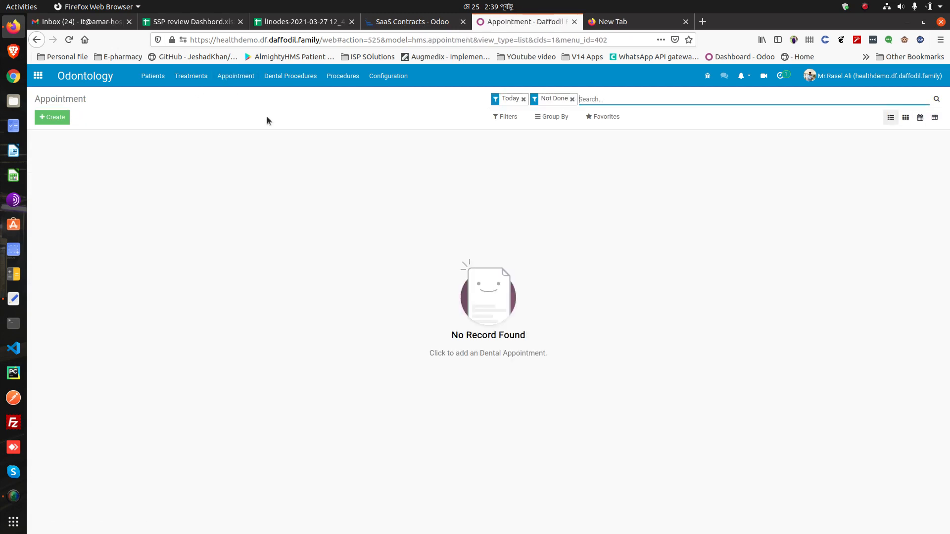
Examine a blank dental appointment form, including its clinical assessment, disease history, consumed products and odontology sections.
left_click(55, 119)
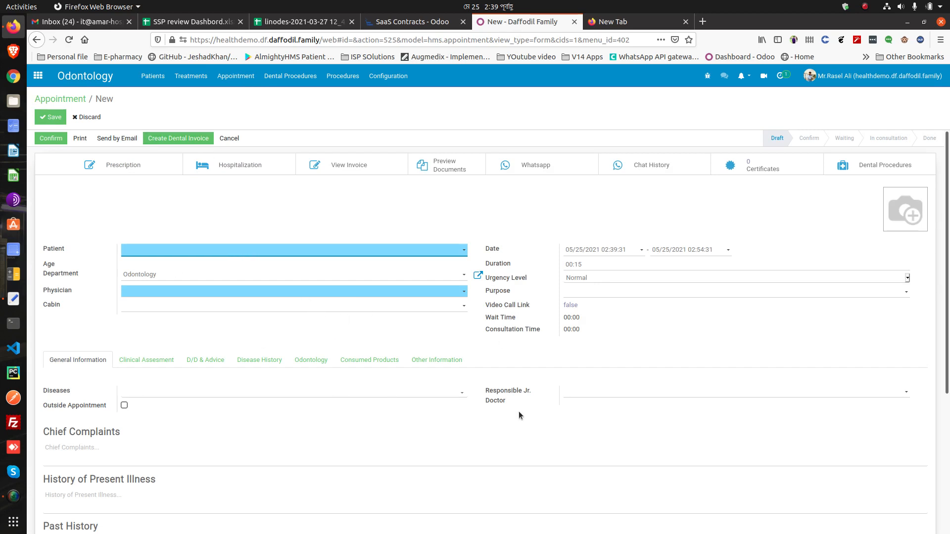
left_click(143, 363)
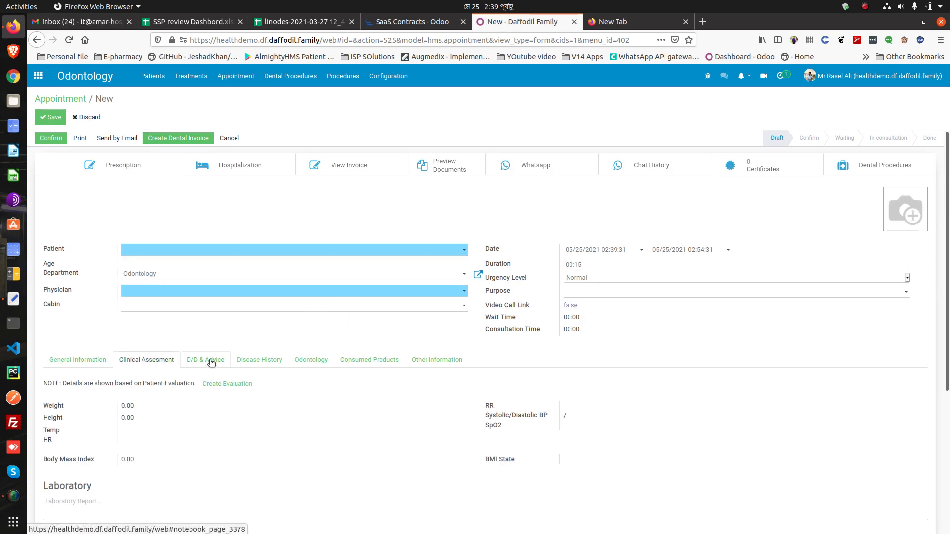
left_click(267, 362)
left_click(396, 362)
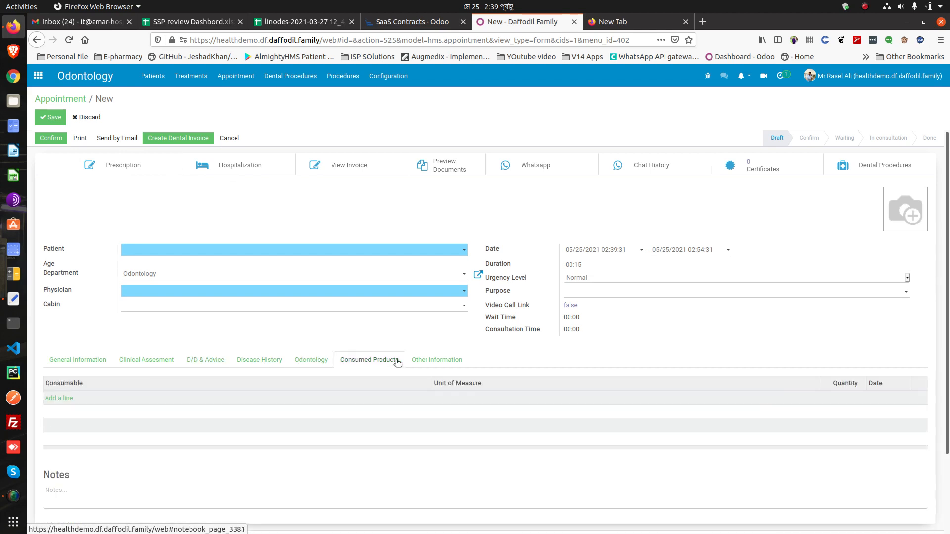
left_click(300, 362)
scroll(468, 427, "down", 4)
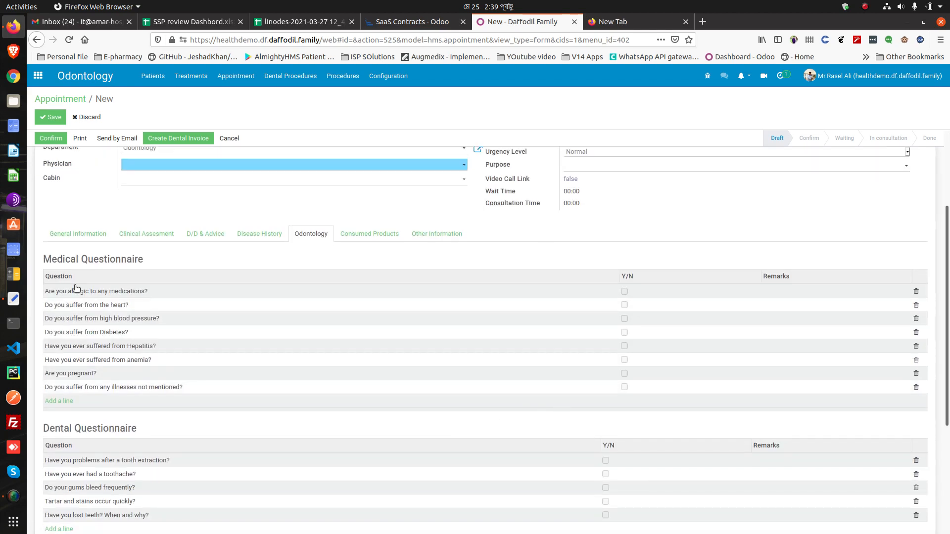
Mark the medication allergy question as yes and review the medical and dental questionnaires of the new appointment.
left_click(624, 293)
left_click(626, 311)
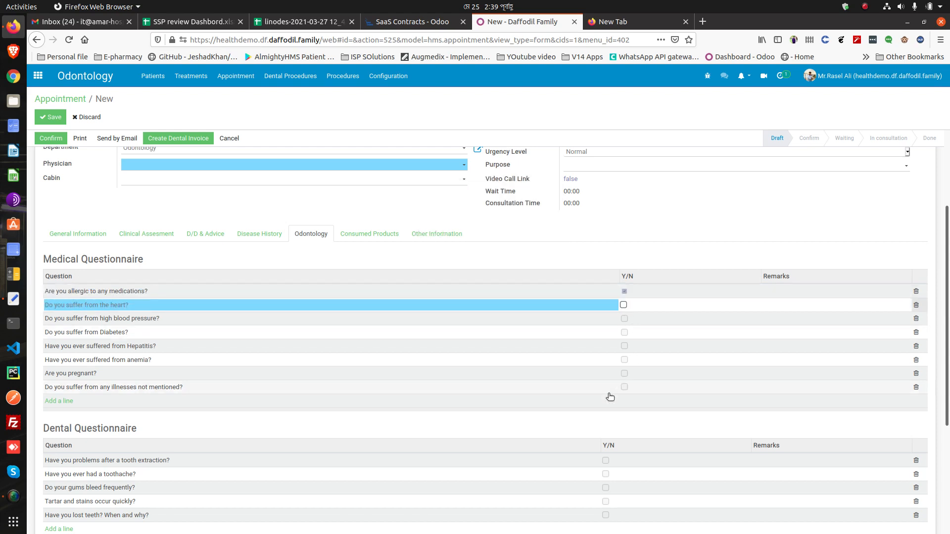
scroll(456, 457, "down", 5)
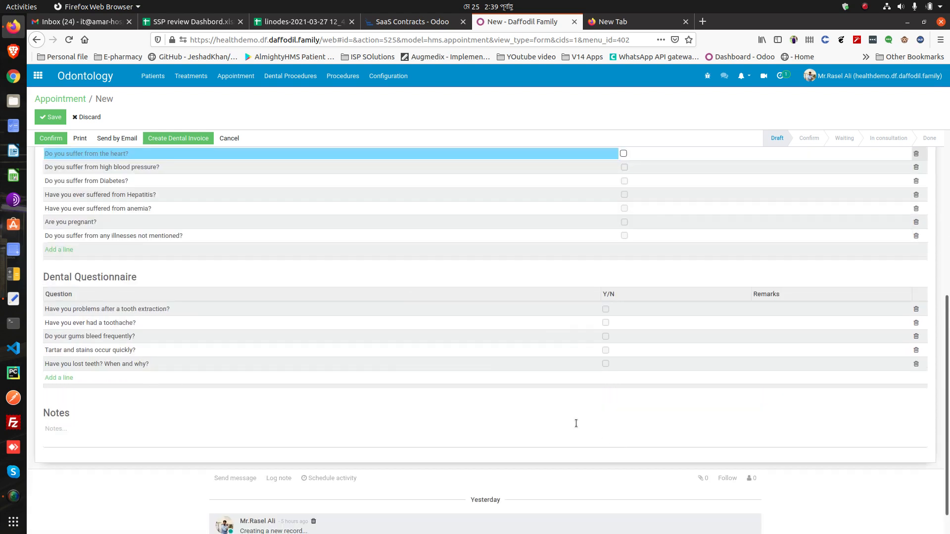
scroll(432, 350, "up", 6)
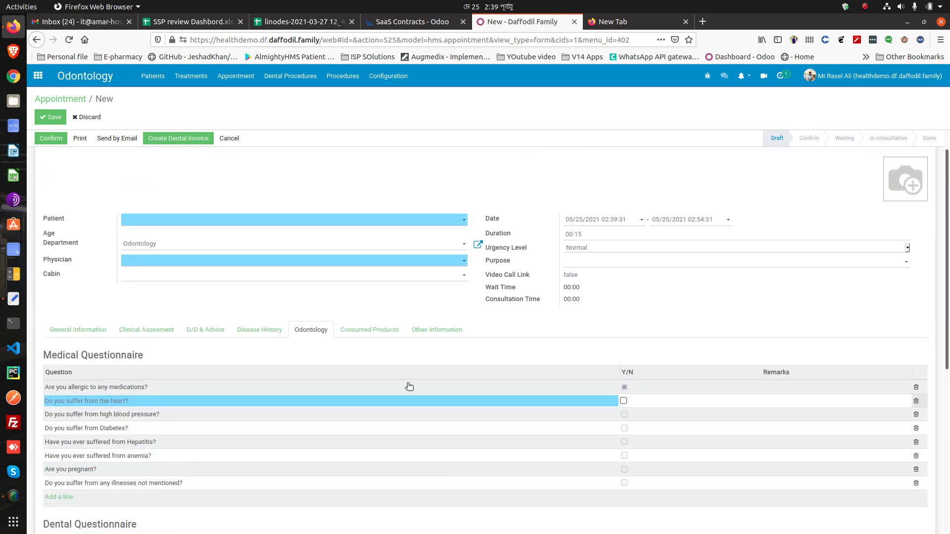
Discard the new dental appointment and return to the overview of all modules.
left_click(89, 117)
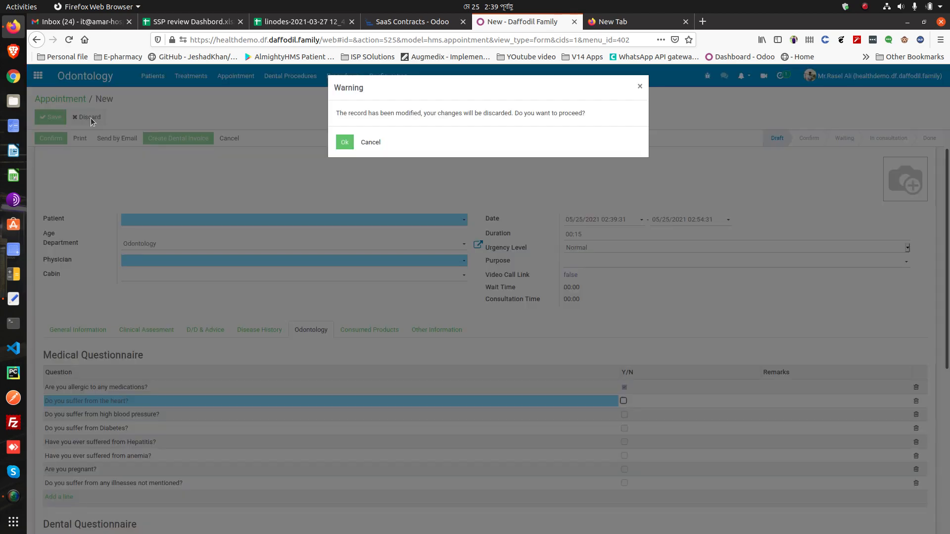
left_click(345, 142)
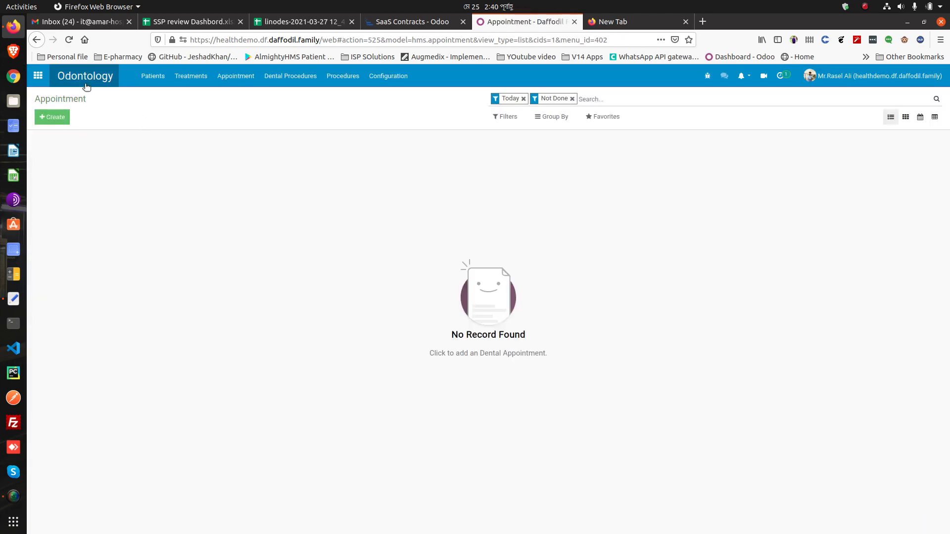
left_click(44, 77)
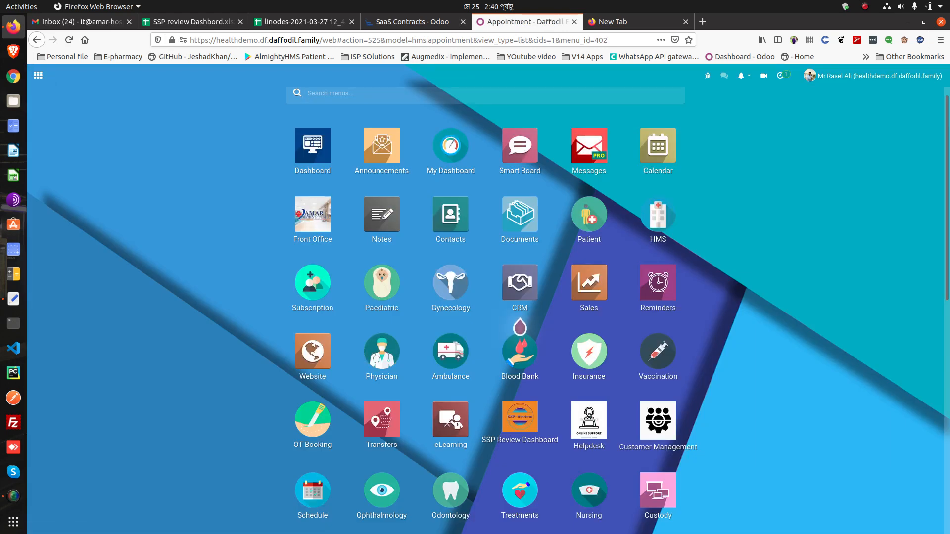